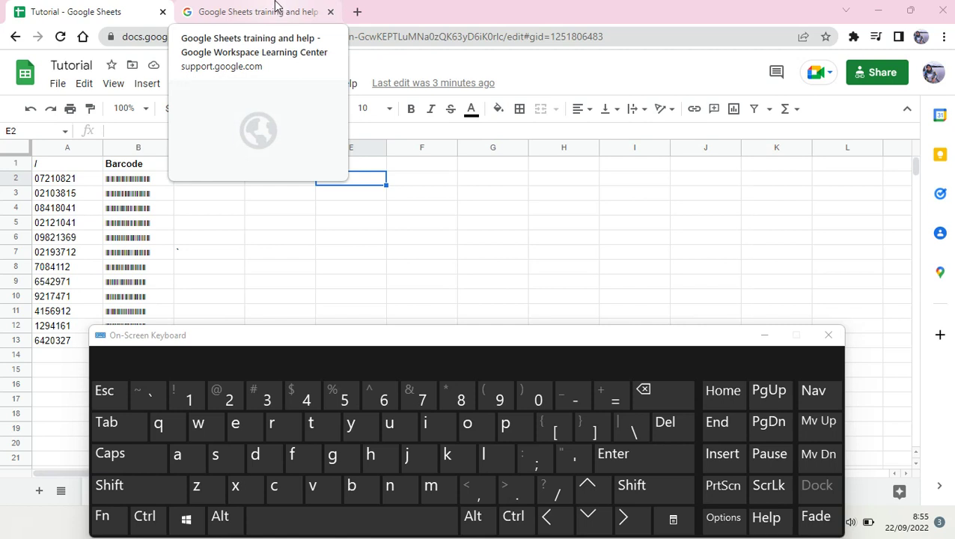
# - Copy the row of five links from Sheets basics to More resources on the Google Sheets training and help page
pyautogui.click(275, 6)
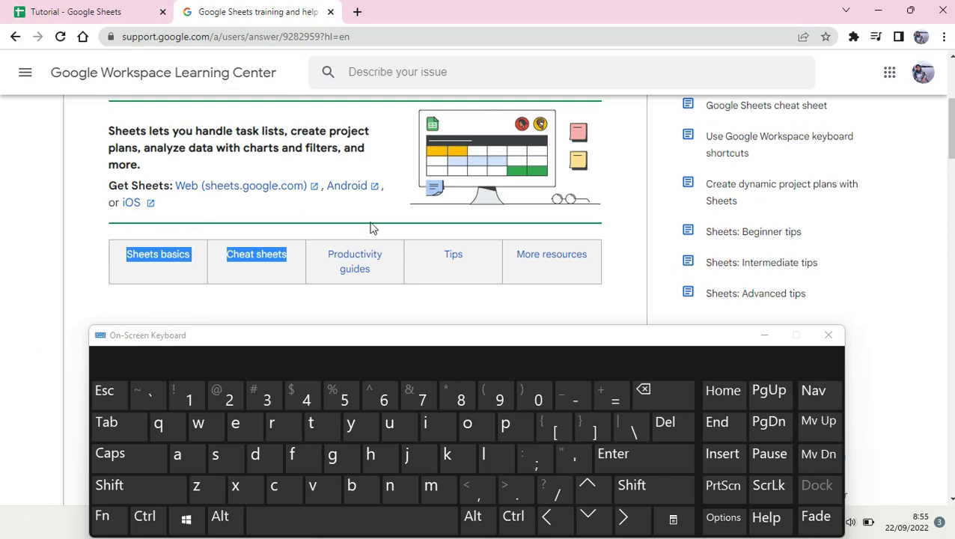
pyautogui.moveTo(945, 110); pyautogui.dragTo(336, 150)
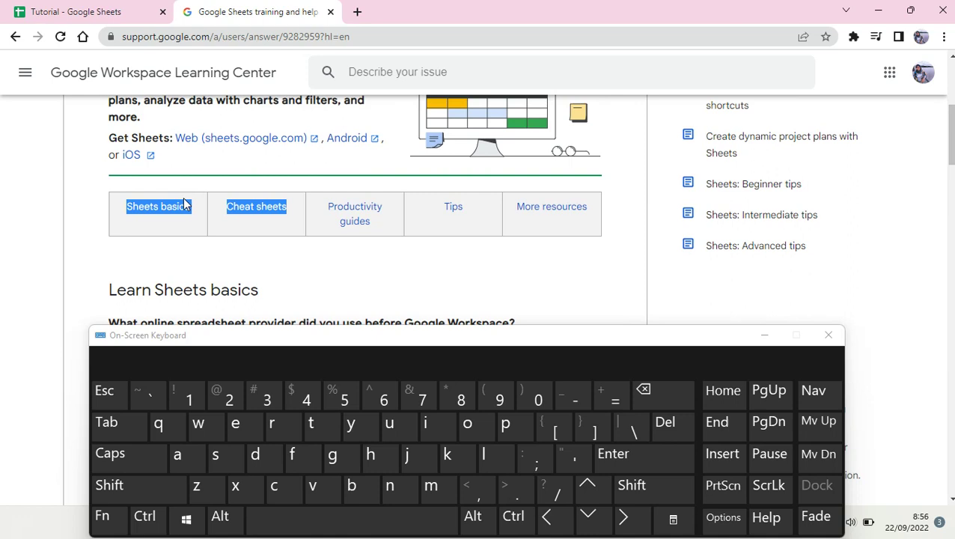
pyautogui.click(160, 249)
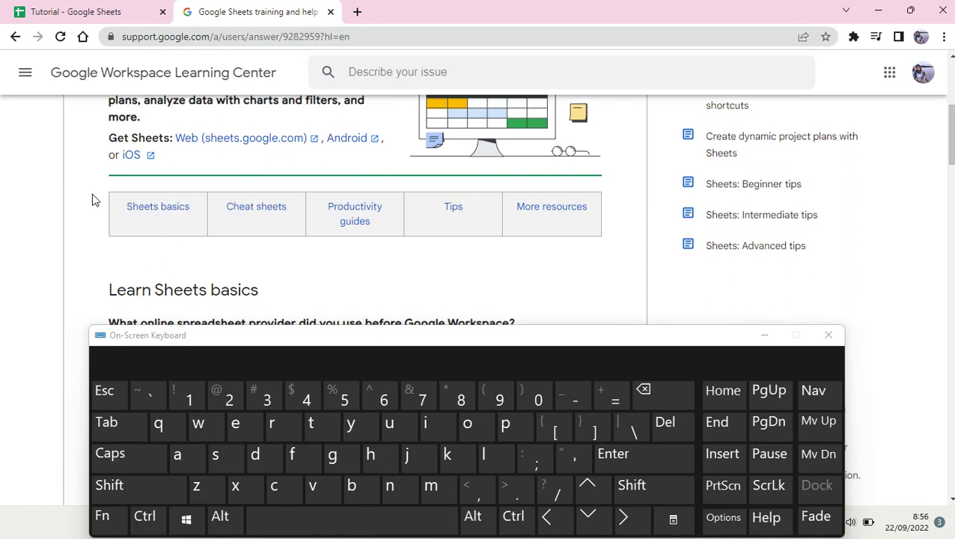
pyautogui.moveTo(92, 193); pyautogui.dragTo(599, 214)
pyautogui.hotkey('ctrl', 'c')
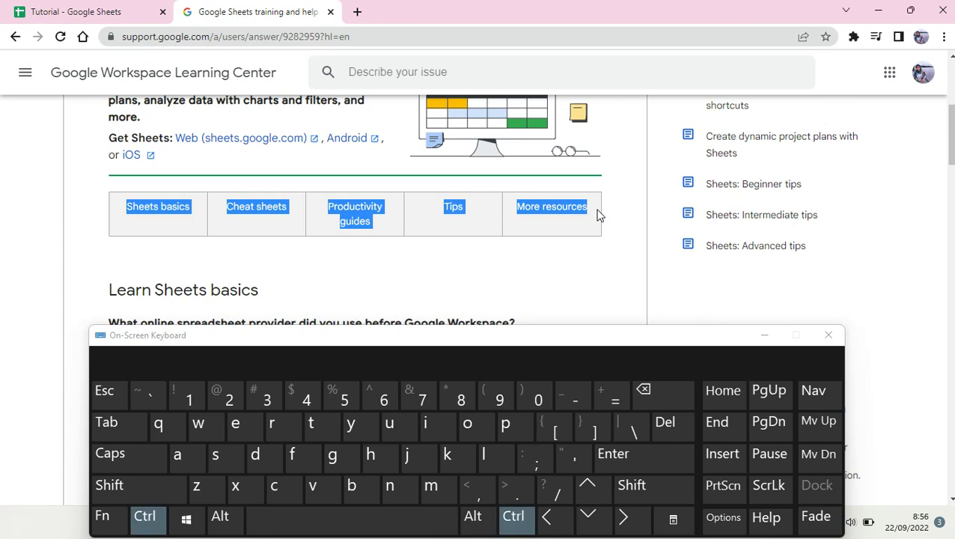
# - Paste the copied links with their original formatting into the Tutorial spreadsheet's Barcode sheet, starting at cell E2
pyautogui.click(107, 7)
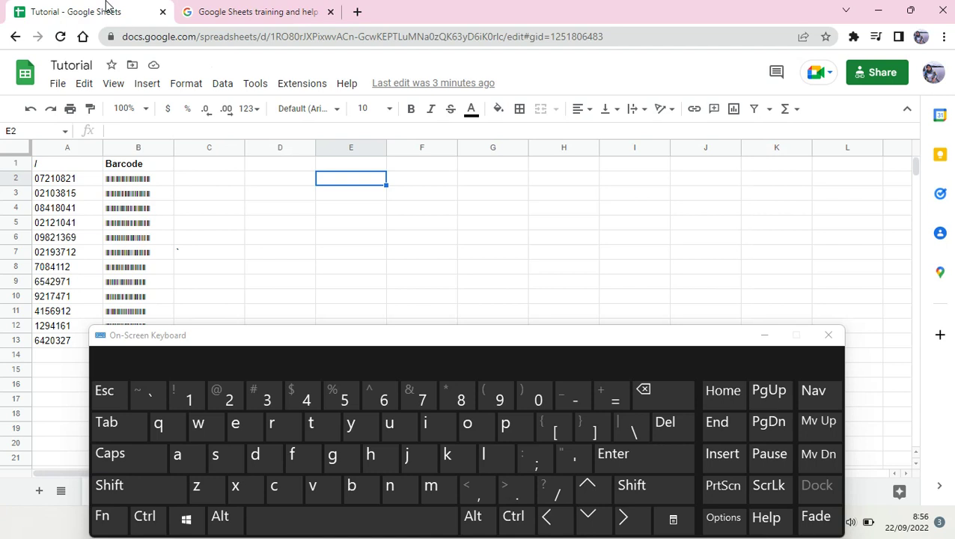
pyautogui.click(139, 526)
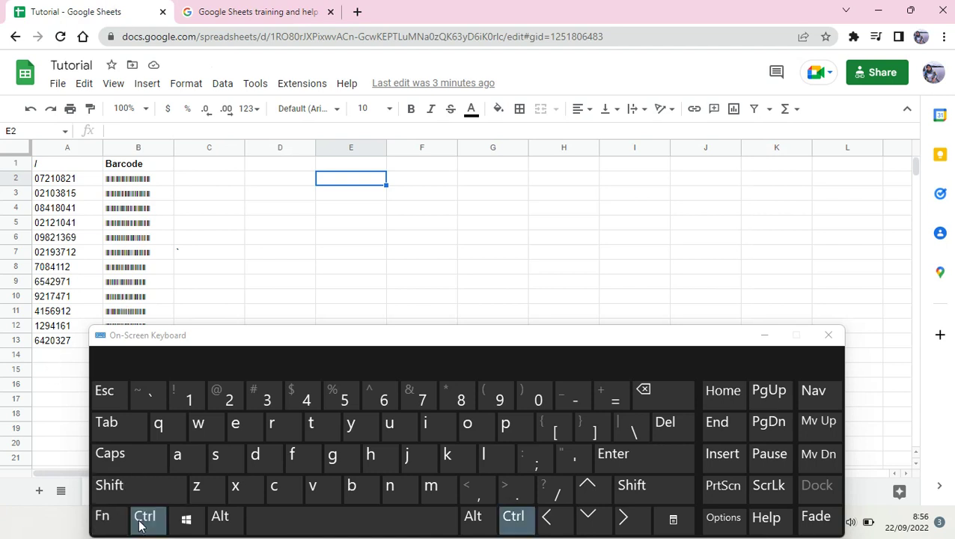
pyautogui.click(324, 494)
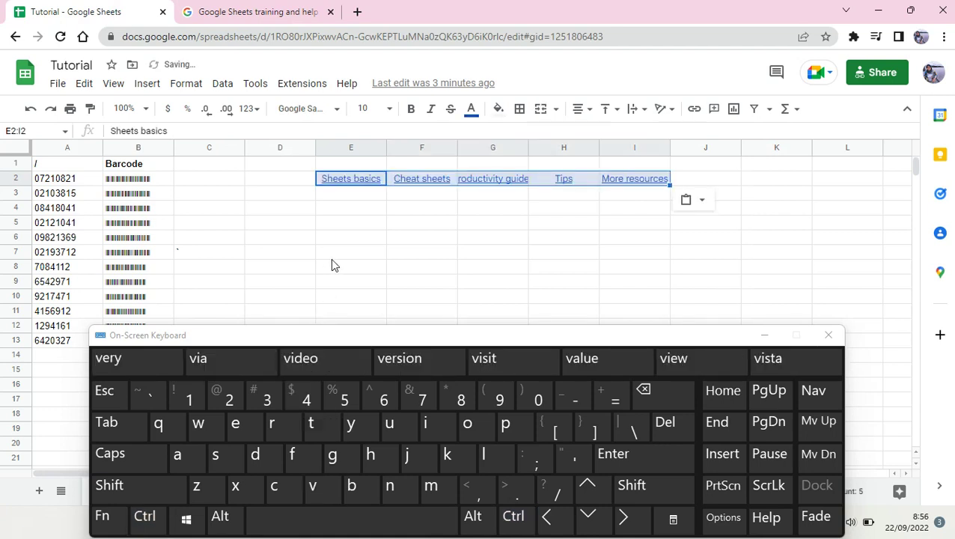
pyautogui.click(297, 225)
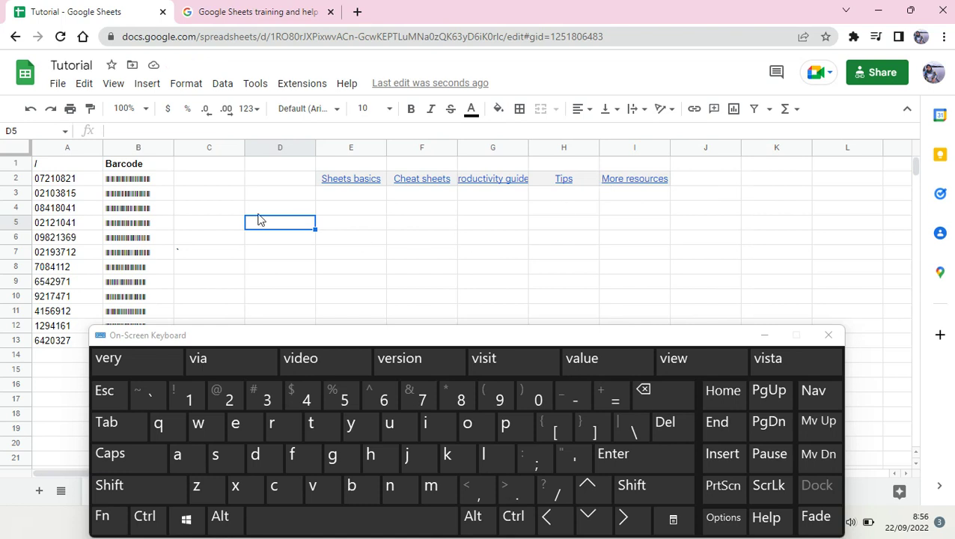
# - Try to paste the copied links as values only, starting at cell E4
pyautogui.click(324, 210)
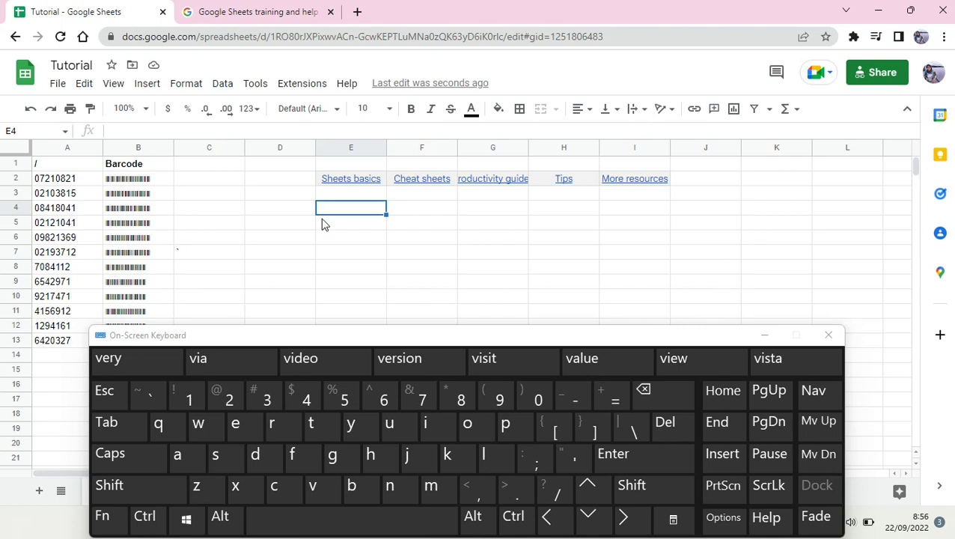
pyautogui.click(157, 523)
pyautogui.click(160, 495)
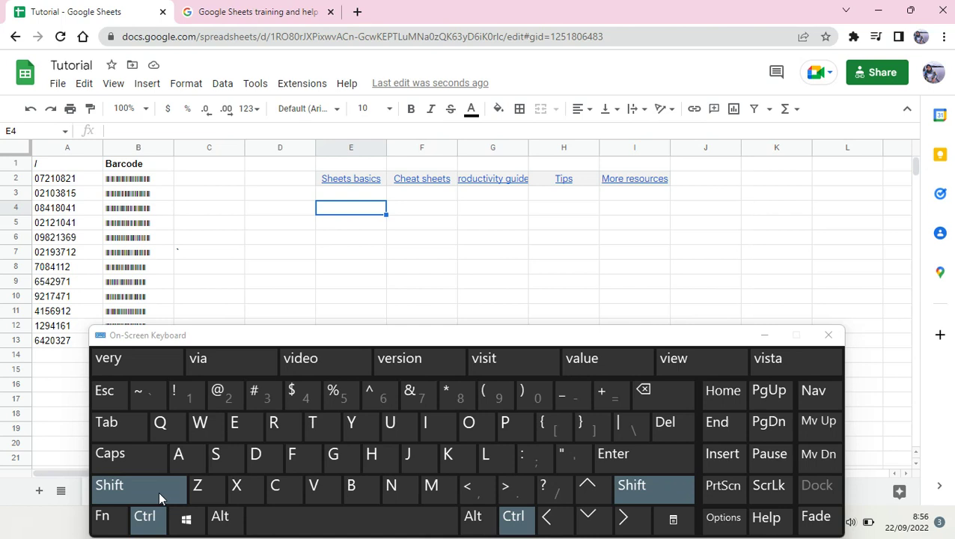
pyautogui.click(323, 494)
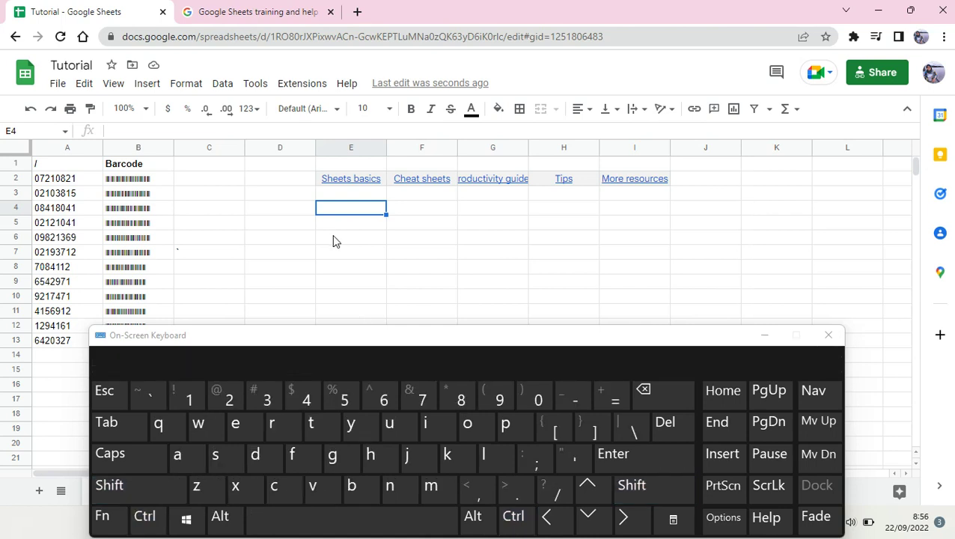
pyautogui.hotkey('ctrl', 'shift')
pyautogui.hotkey('ctrl', 'shift')
# - Turn on the Google Docs Offline extension in the browser's extension settings and reload the Tutorial spreadsheet
pyautogui.click(357, 12)
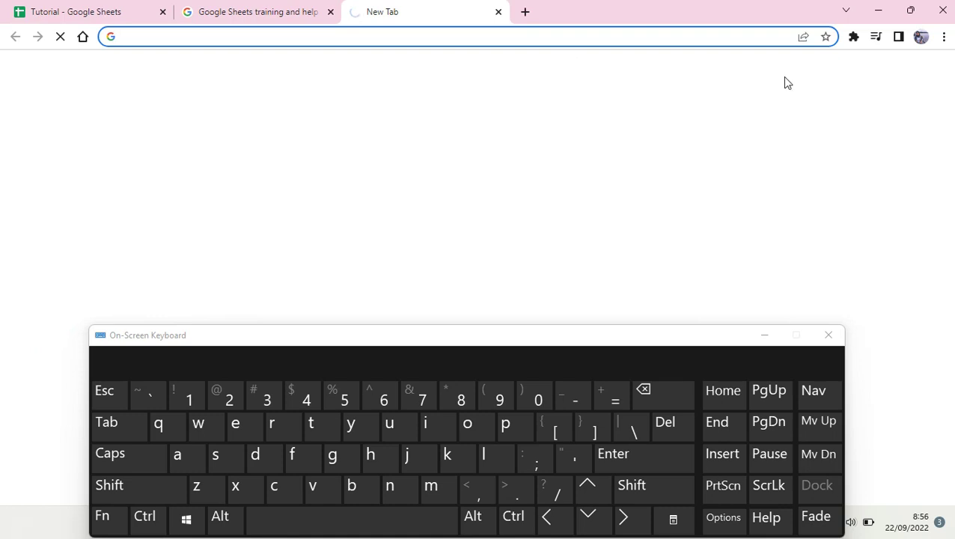
pyautogui.click(943, 37)
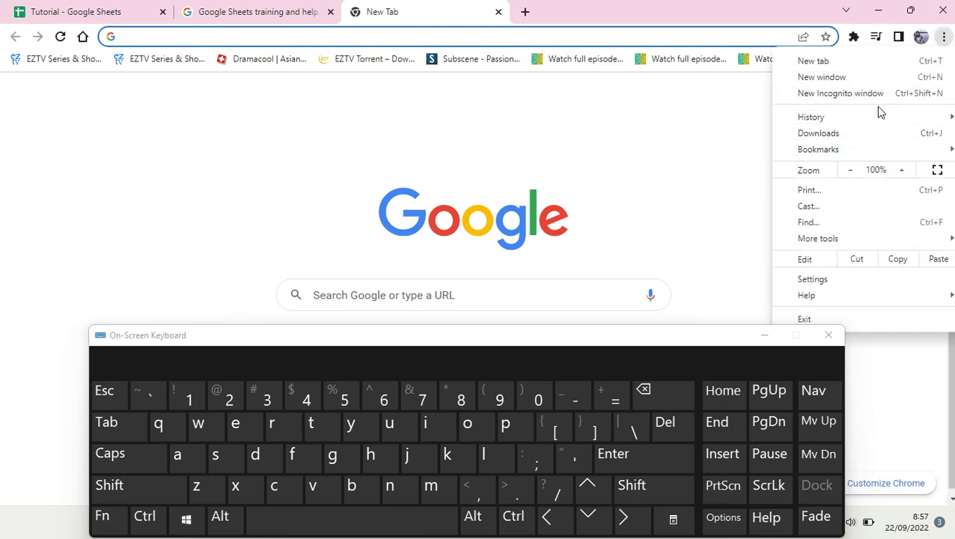
pyautogui.moveTo(861, 241)
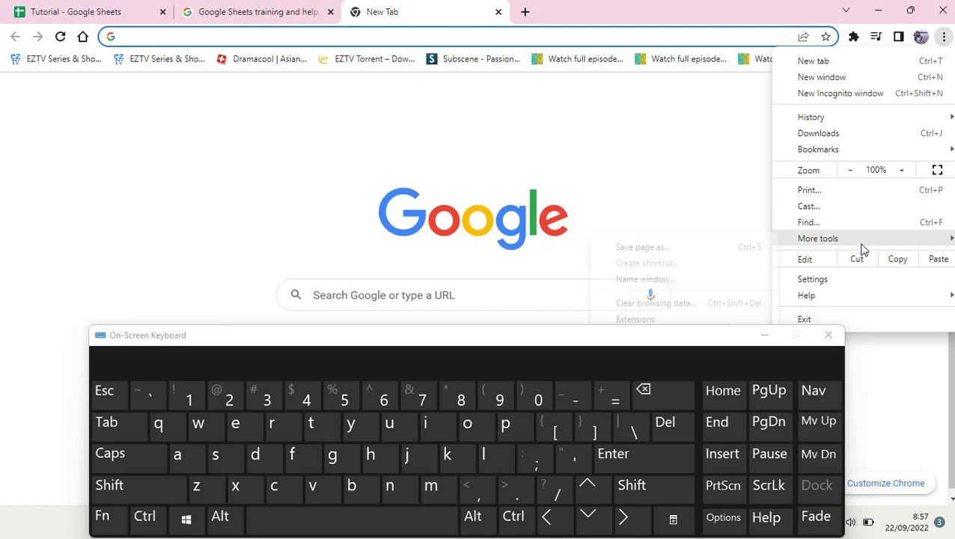
pyautogui.click(758, 346)
pyautogui.click(763, 337)
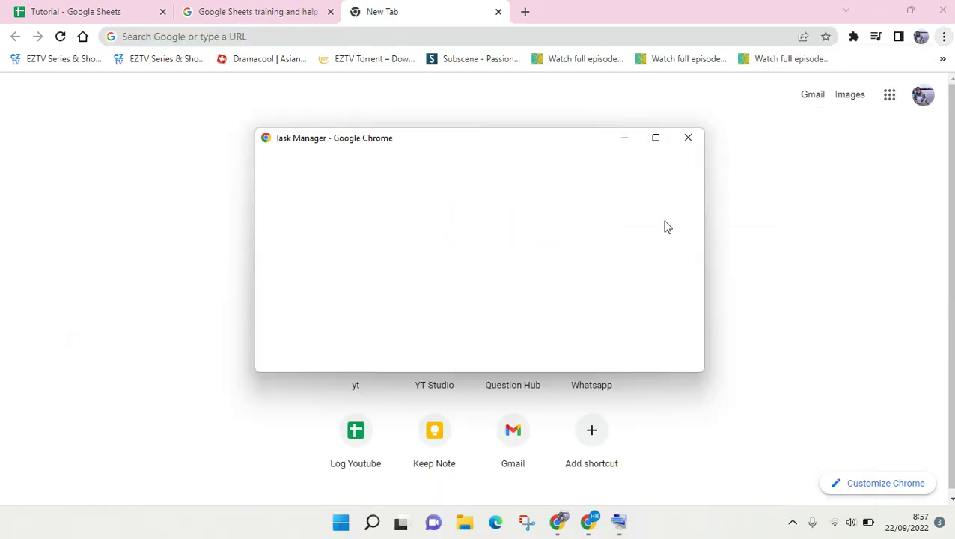
pyautogui.click(693, 140)
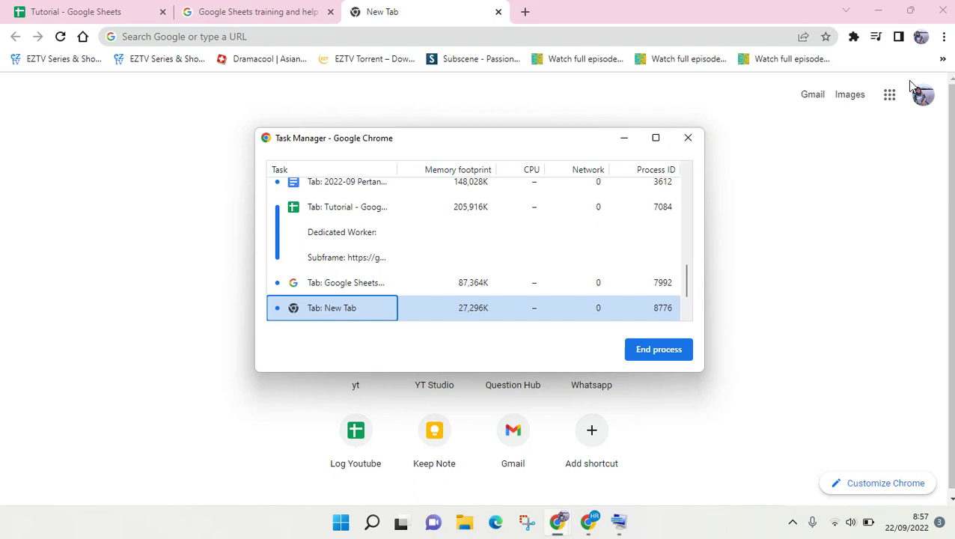
pyautogui.click(944, 37)
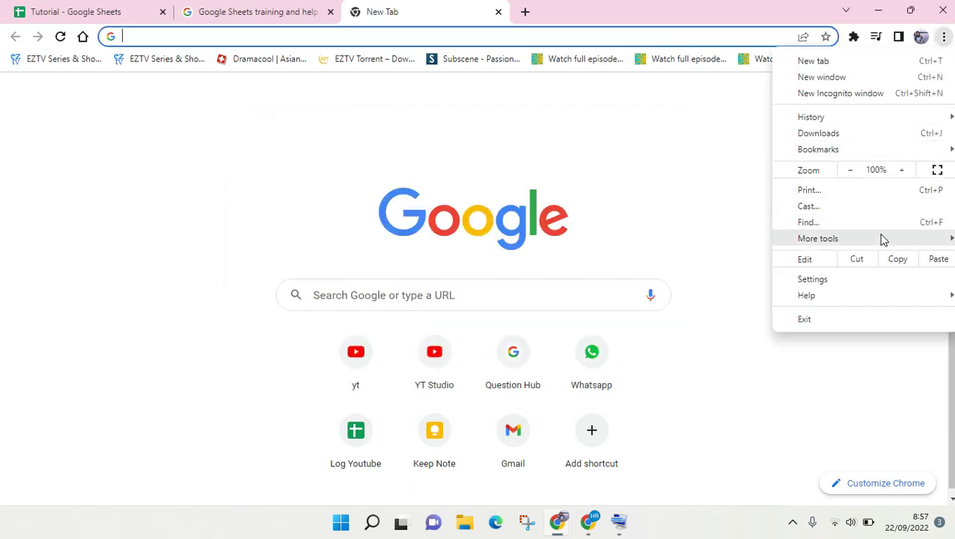
pyautogui.moveTo(883, 240)
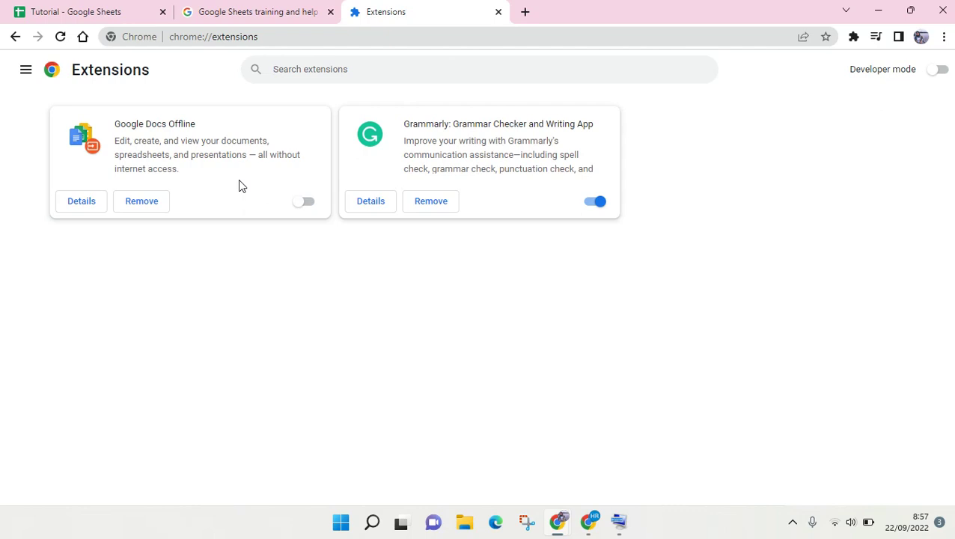
pyautogui.click(306, 202)
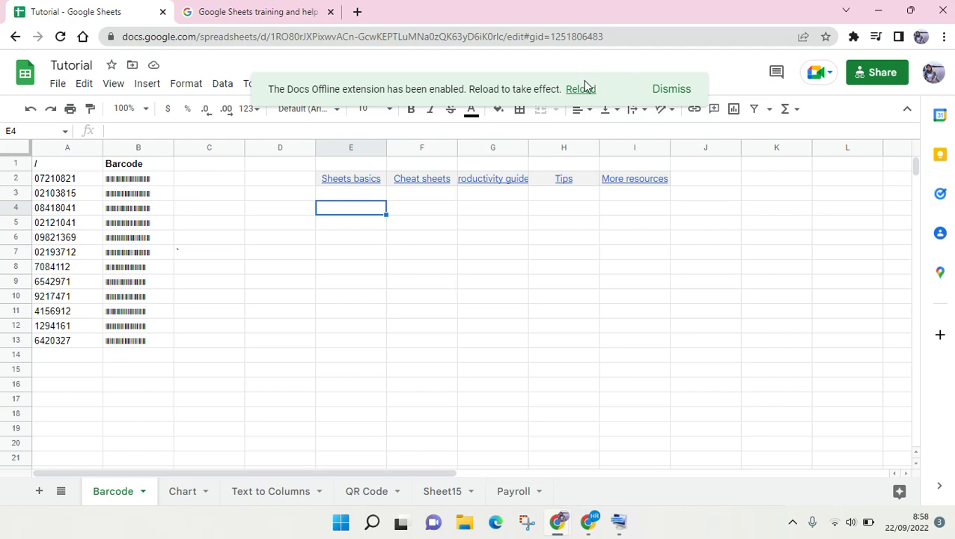
pyautogui.click(589, 91)
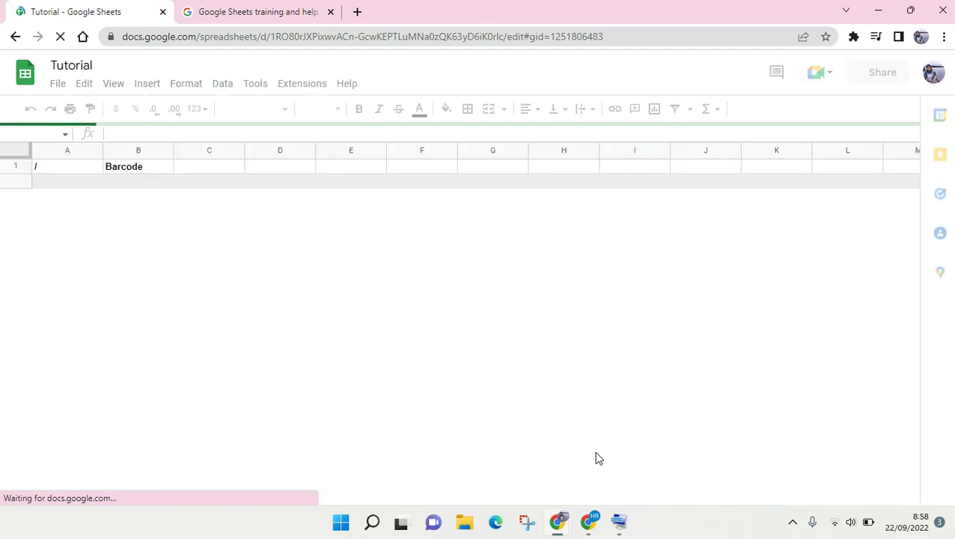
# - Paste the copied links as values only, without formatting, starting at cell E4
pyautogui.click(621, 530)
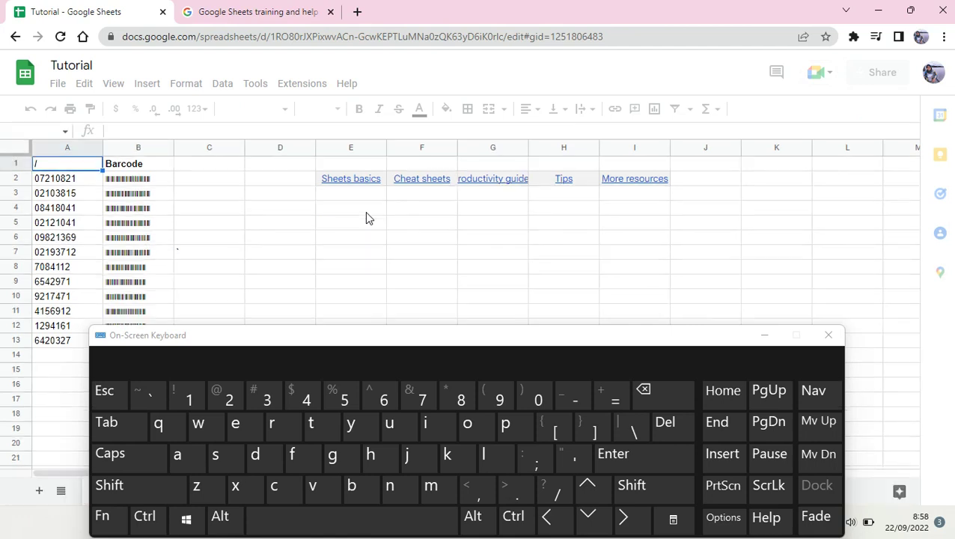
pyautogui.click(366, 213)
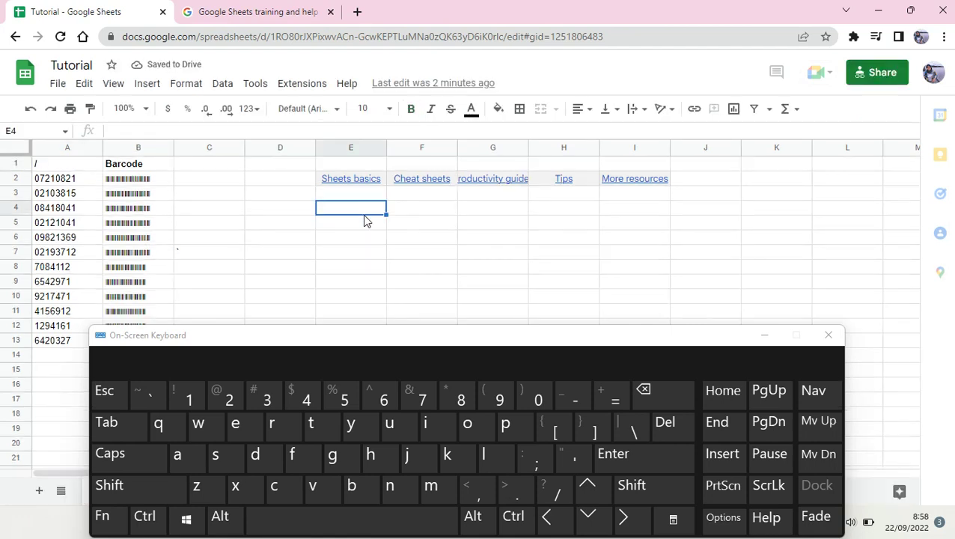
pyautogui.click(147, 517)
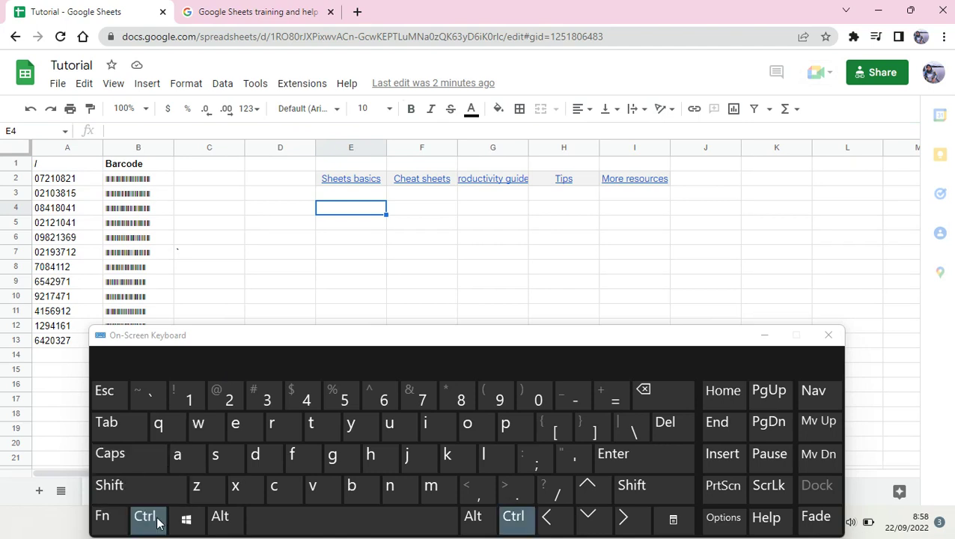
pyautogui.click(139, 486)
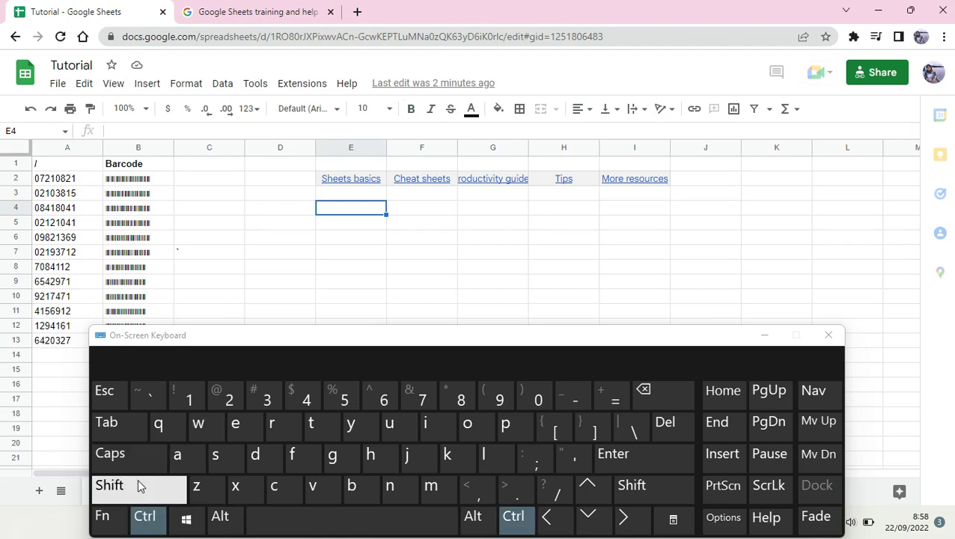
pyautogui.click(315, 494)
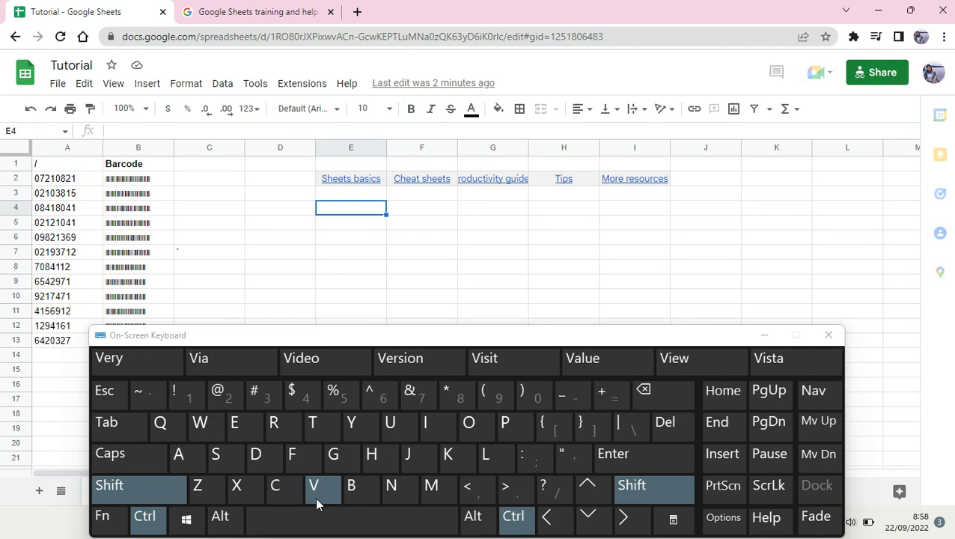
pyautogui.click(323, 242)
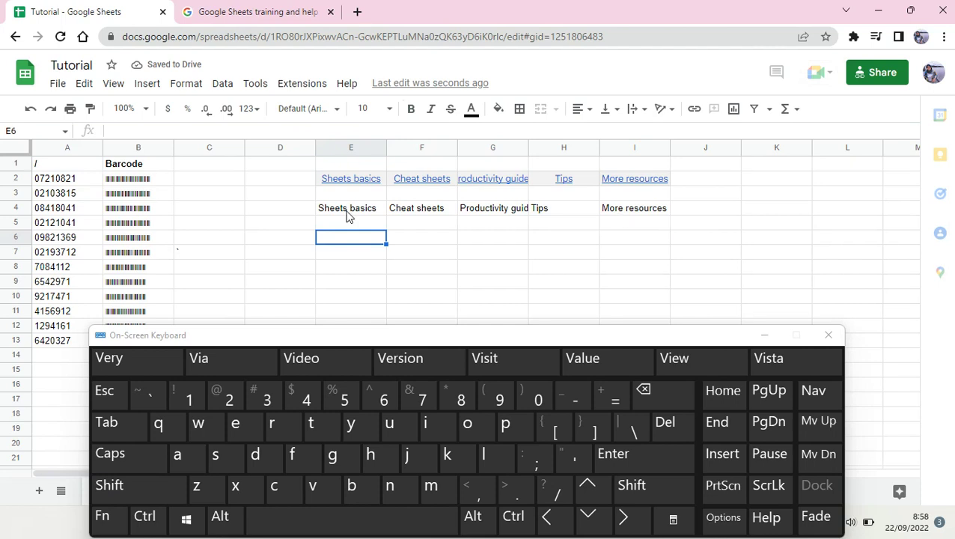
# - Preview the Sheets basics link in E2 and compare row 2 with the plain text in row 4
pyautogui.moveTo(345, 181)
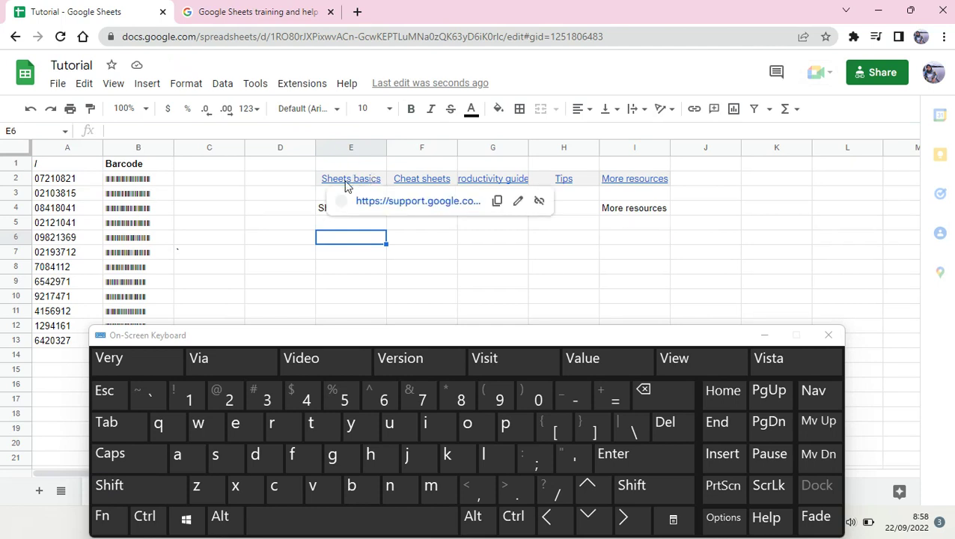
pyautogui.click(320, 180)
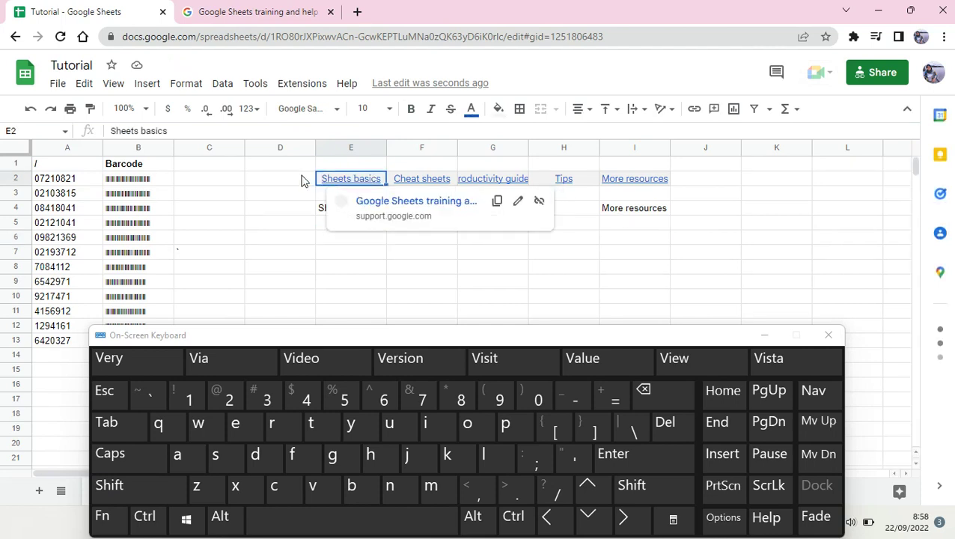
pyautogui.click(303, 179)
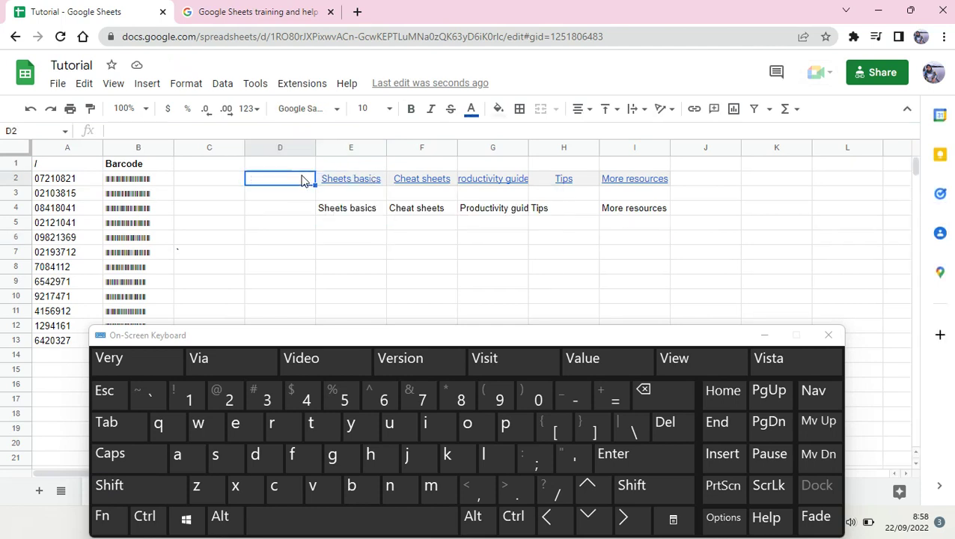
pyautogui.click(301, 213)
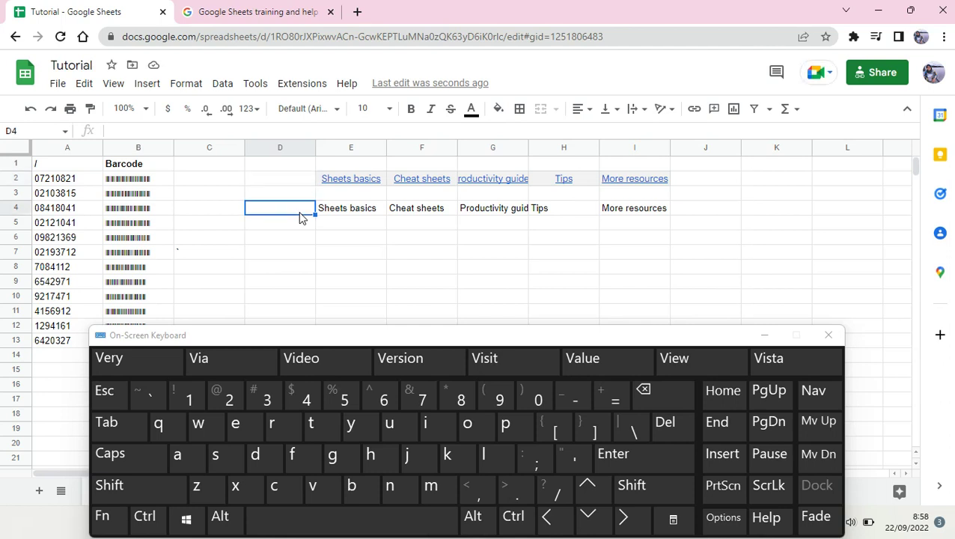